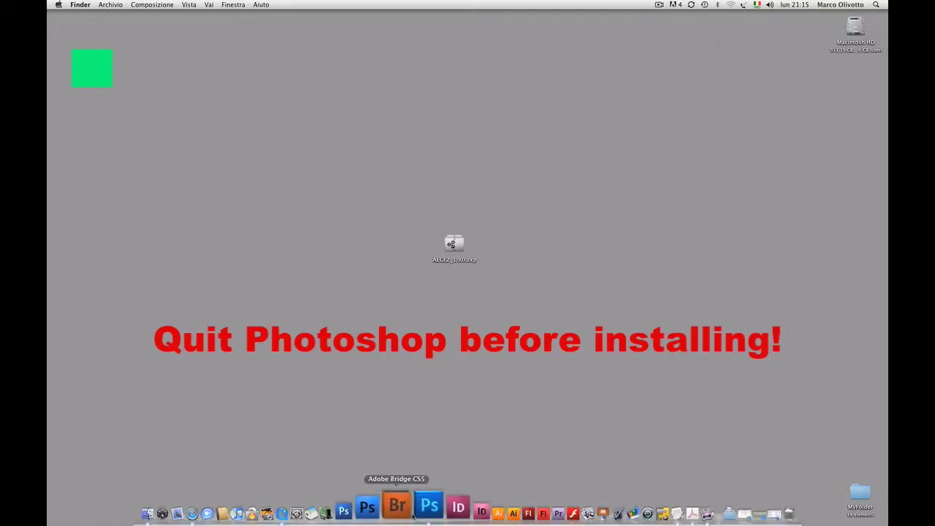
Bring Photoshop CS5 to the front and quit it from the Photoshop menu
{"action": "left_click", "coordinate": [421, 514]}
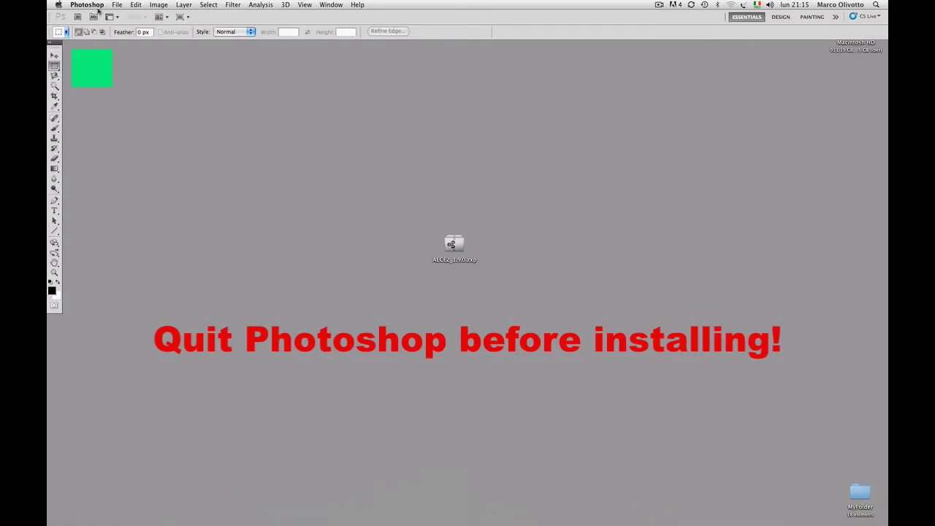
{"action": "left_click", "coordinate": [87, 5]}
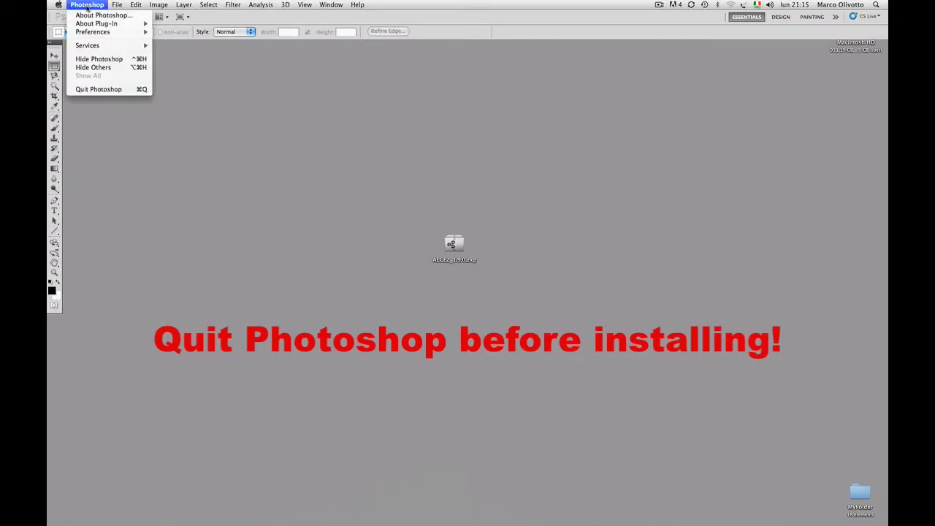
{"action": "left_click", "coordinate": [97, 89]}
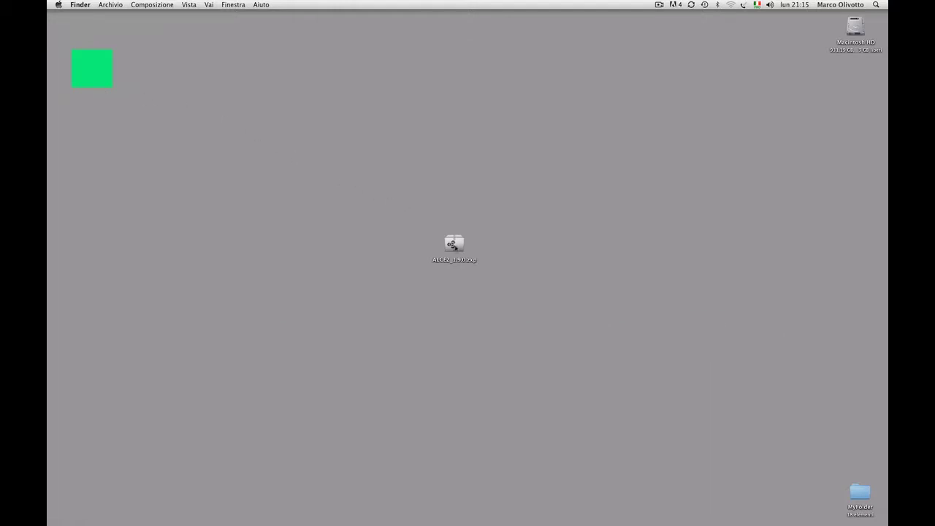
Install ALCE2_1.9.0.zxp, accepting the disclaimer and the unverified-publisher warning
{"action": "double_click", "coordinate": [454, 246]}
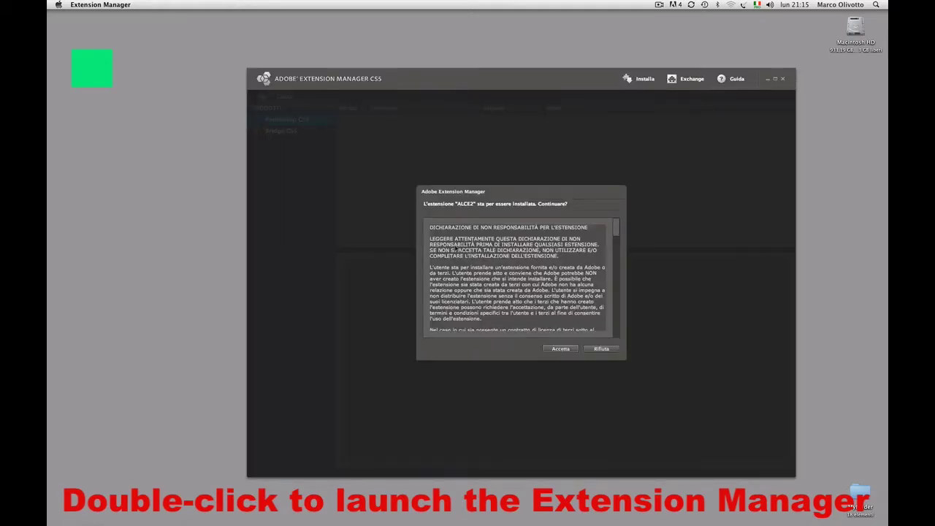
{"action": "left_click", "coordinate": [574, 348]}
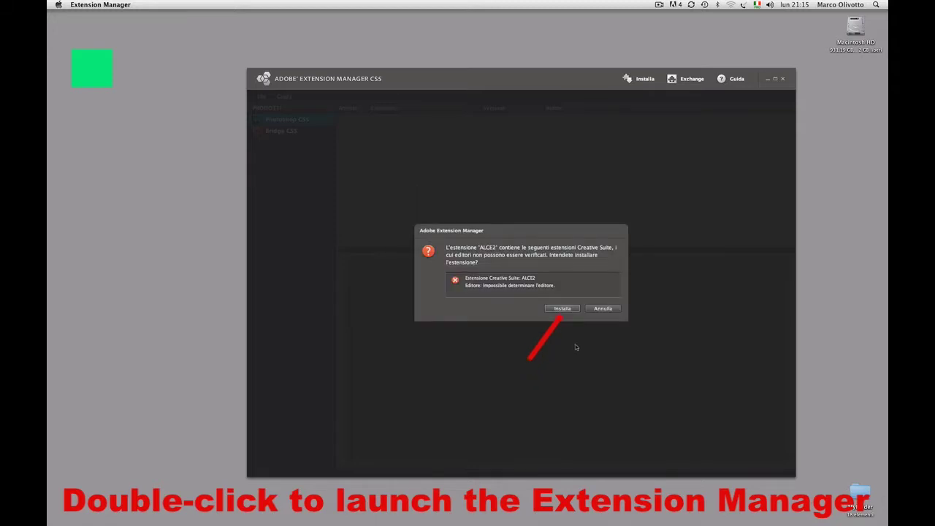
{"action": "left_click", "coordinate": [568, 309]}
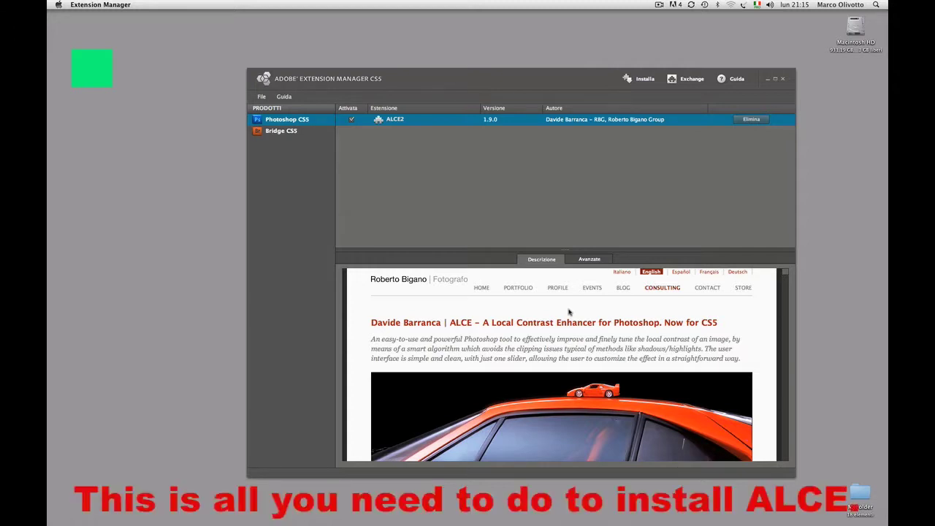
{"action": "left_click", "coordinate": [116, 4]}
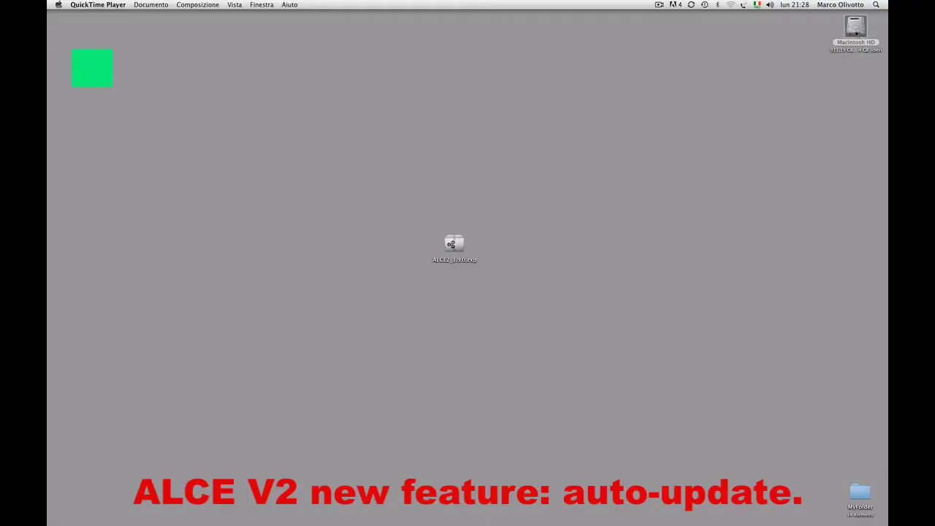
Open the Macintosh HD drive from the desktop
{"action": "double_click", "coordinate": [857, 33]}
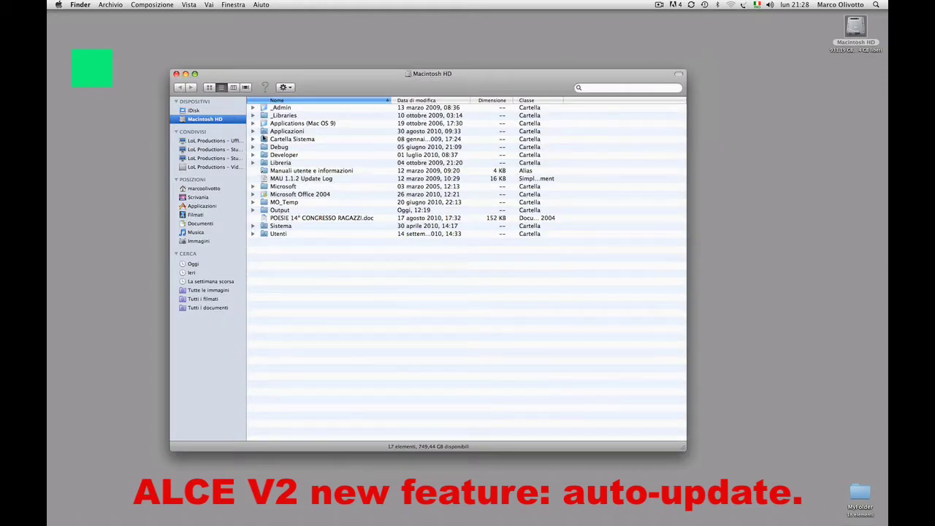
Launch Adobe Extension Manager CS5 from Applicazioni > Adobe Extension Manager CS5
{"action": "double_click", "coordinate": [265, 132]}
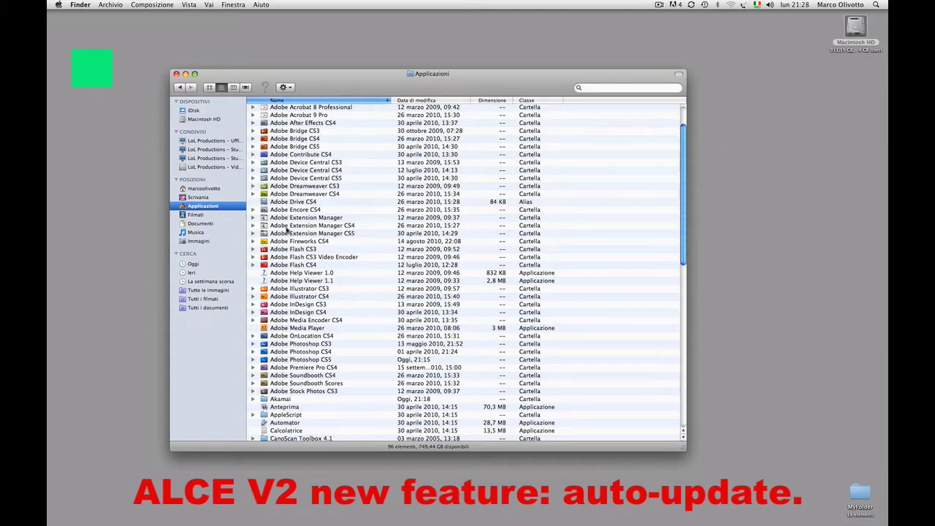
{"action": "double_click", "coordinate": [266, 234]}
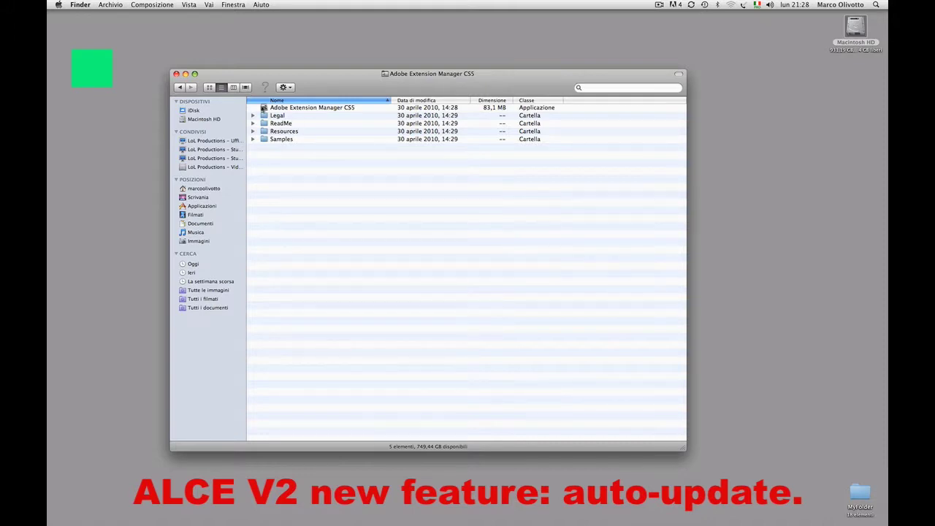
{"action": "double_click", "coordinate": [263, 108]}
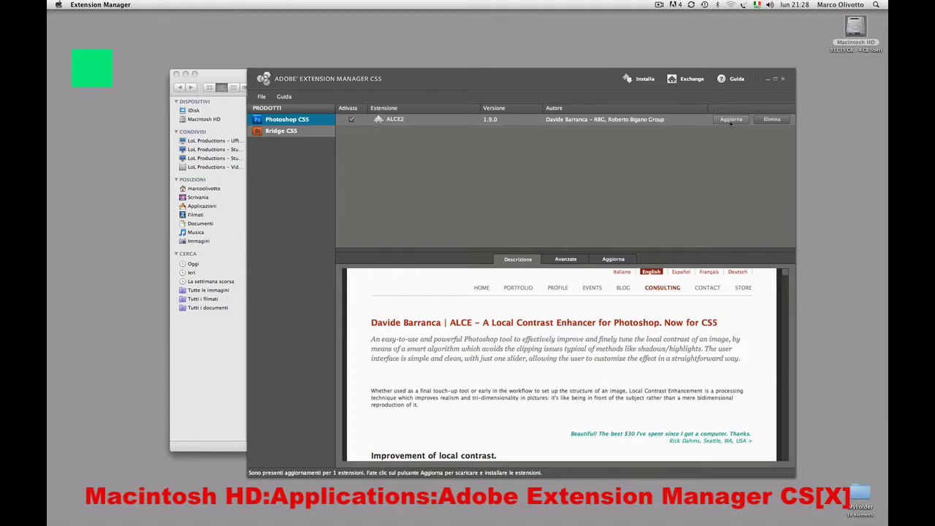
Update ALCE2 to version 1.9.3, confirming the install and accepting the license
{"action": "left_click", "coordinate": [731, 120]}
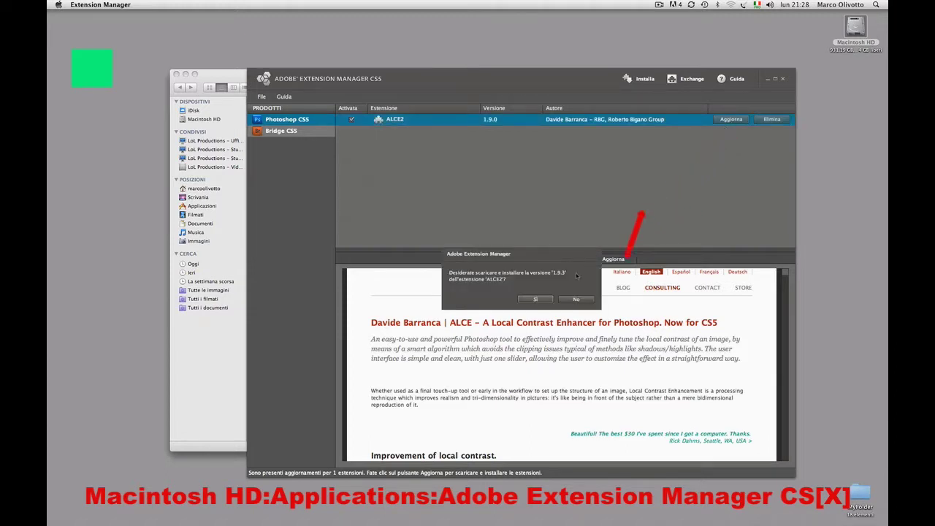
{"action": "left_click", "coordinate": [536, 299]}
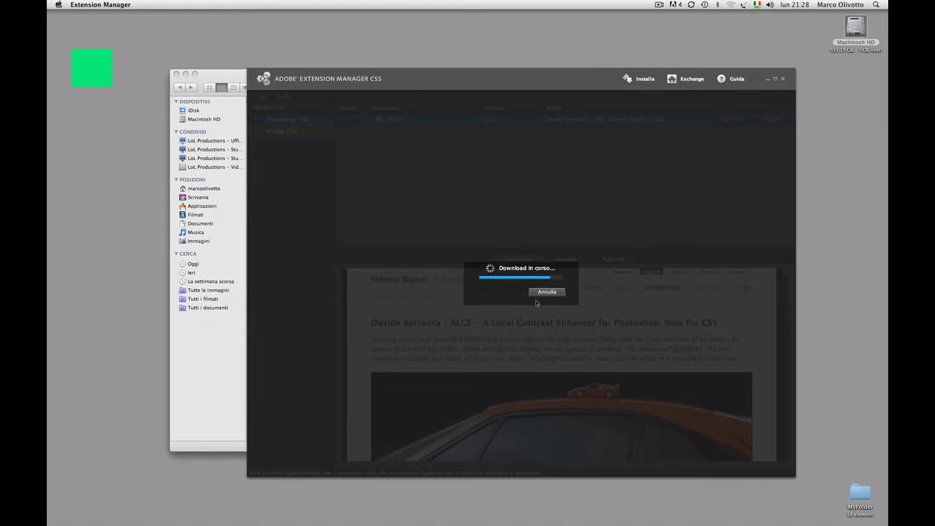
{"action": "left_click", "coordinate": [561, 349]}
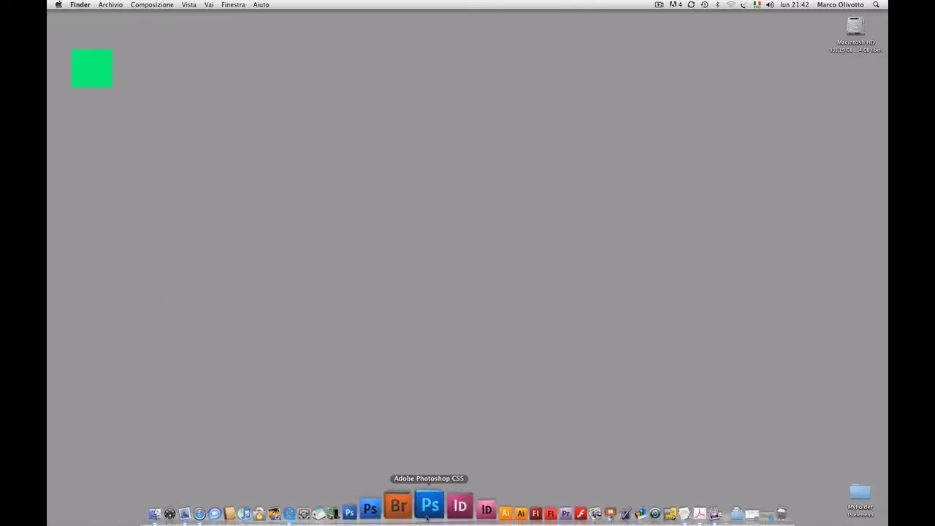
Launch Photoshop CS5 and open Autumn_leaves.mo.psd from the recent files
{"action": "left_click", "coordinate": [428, 505]}
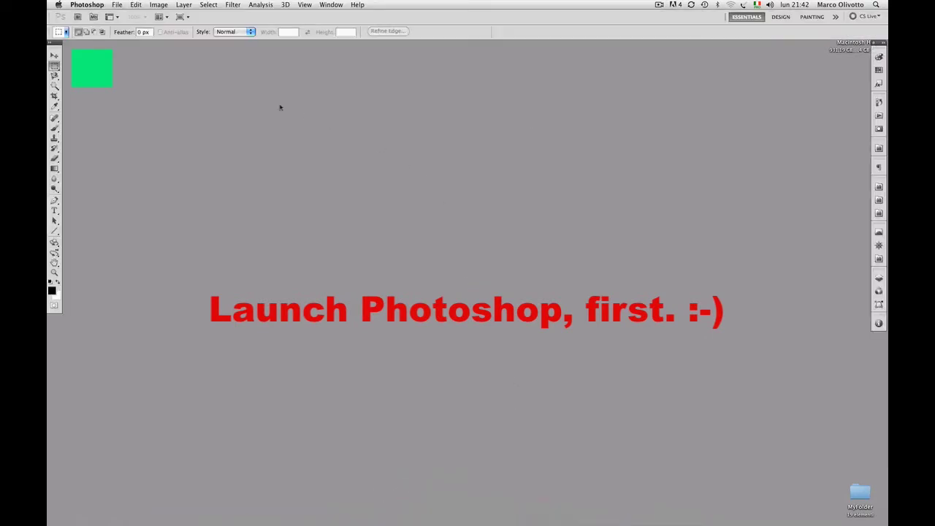
{"action": "left_click", "coordinate": [117, 4]}
{"action": "mouse_move", "coordinate": [190, 57]}
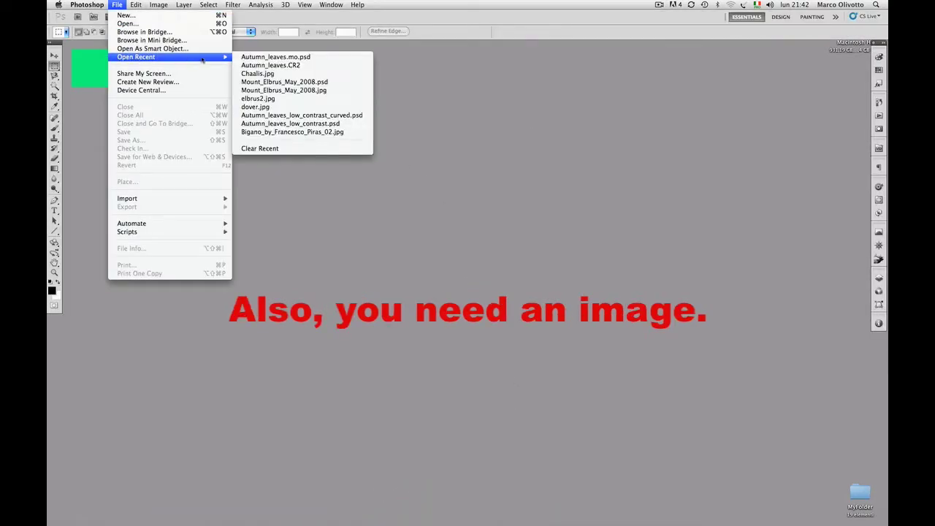
{"action": "left_click", "coordinate": [245, 57]}
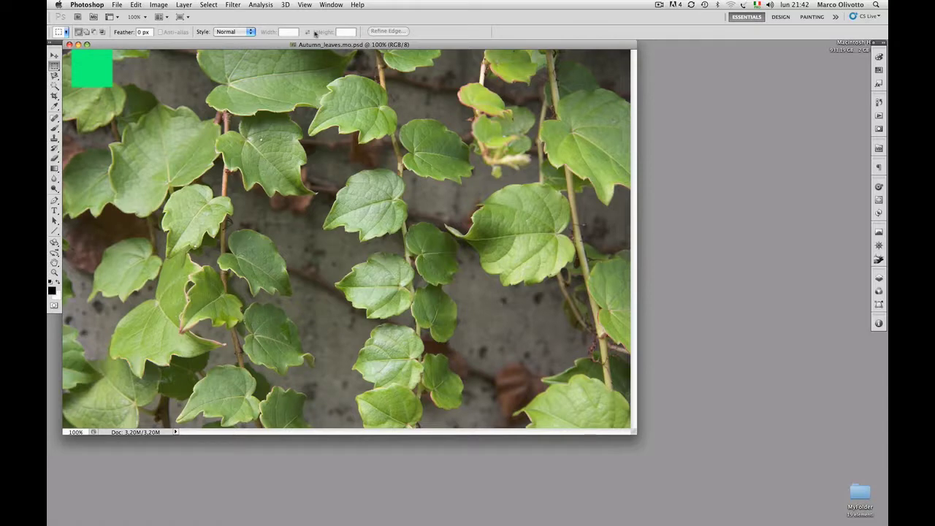
Move the photo window right and down, then show the installed extensions list
{"action": "left_click_drag", "start_coordinate": [314, 45], "coordinate": [377, 65]}
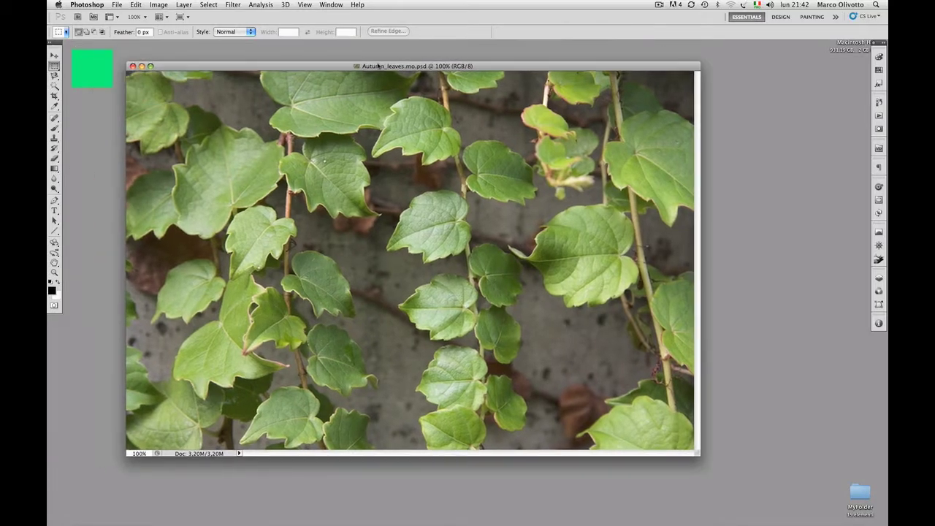
{"action": "left_click", "coordinate": [331, 5]}
{"action": "mouse_move", "coordinate": [334, 41]}
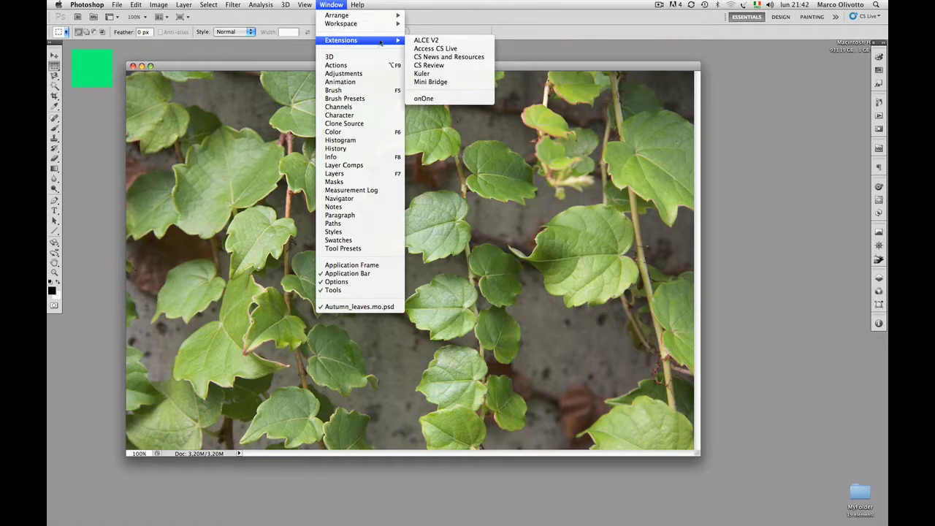
Open the ALCE V2 panel and enable the extended radius range up to 350
{"action": "left_click", "coordinate": [472, 41]}
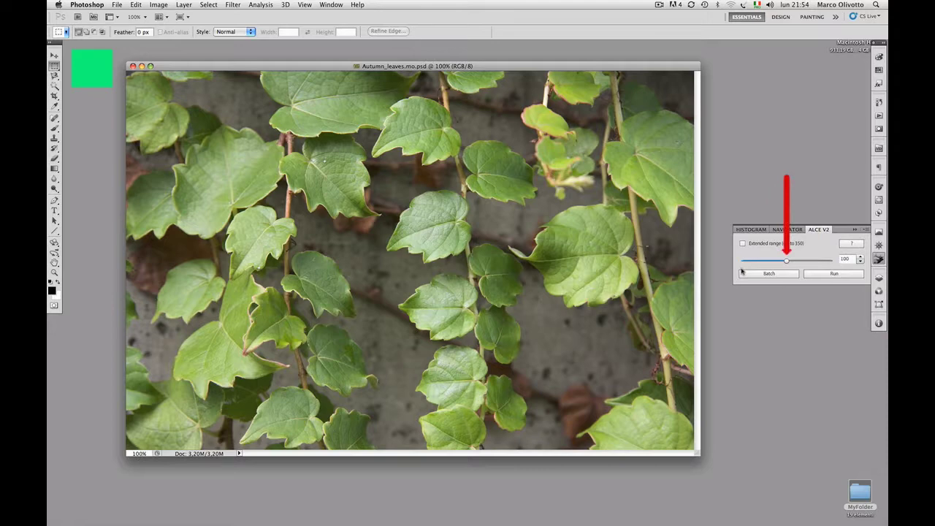
{"action": "mouse_move", "coordinate": [787, 262]}
{"action": "left_mouse_down"}
{"action": "mouse_move", "coordinate": [775, 262]}
{"action": "mouse_move", "coordinate": [815, 263]}
{"action": "mouse_move", "coordinate": [796, 262]}
{"action": "left_mouse_up"}
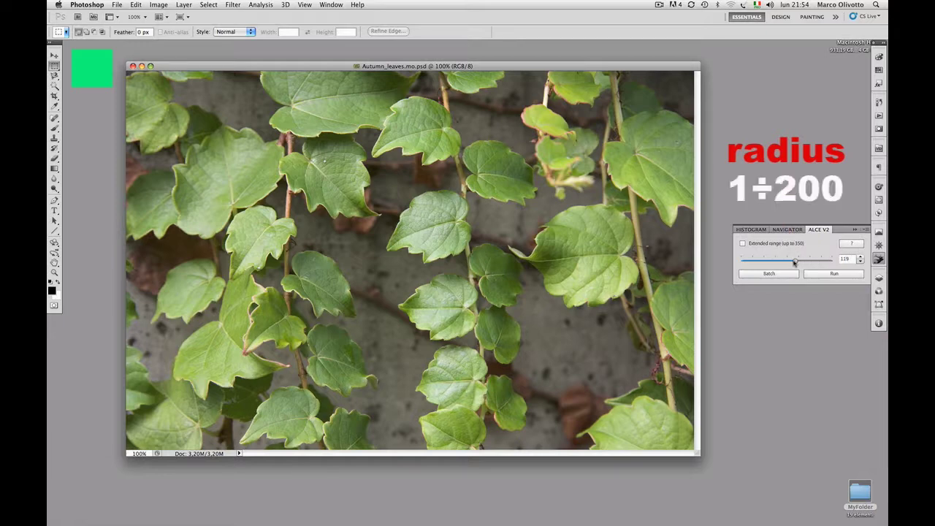
{"action": "left_click_drag", "start_coordinate": [795, 262], "coordinate": [837, 262]}
{"action": "left_click", "coordinate": [743, 243]}
{"action": "left_click_drag", "start_coordinate": [803, 262], "coordinate": [741, 262]}
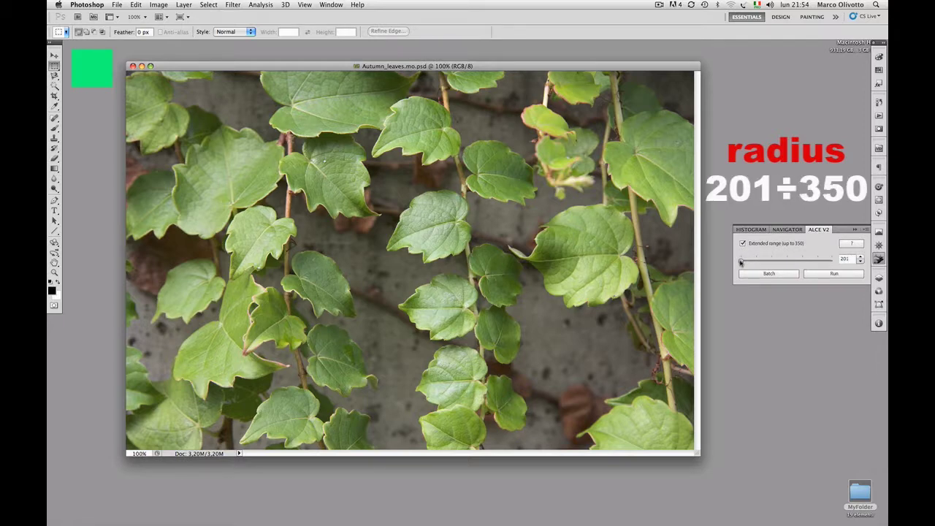
{"action": "left_click_drag", "start_coordinate": [742, 263], "coordinate": [786, 262]}
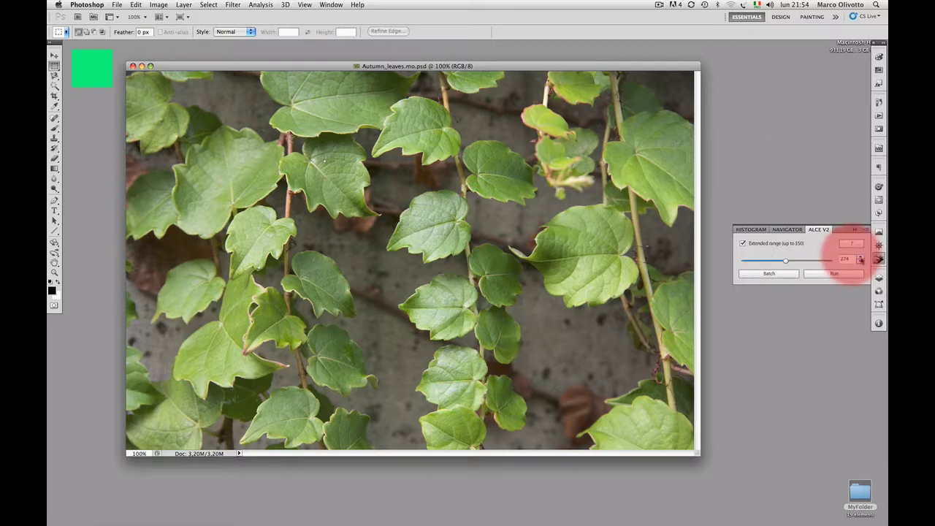
Fine-tune the ALCE radius down and apply a value of 250
{"action": "left_click", "coordinate": [861, 257]}
{"action": "left_click", "coordinate": [861, 261]}
{"action": "left_click", "coordinate": [861, 262]}
{"action": "left_click", "coordinate": [860, 261]}
{"action": "left_click", "coordinate": [861, 262]}
{"action": "type", "text": "30"}
{"action": "key", "text": "Return"}
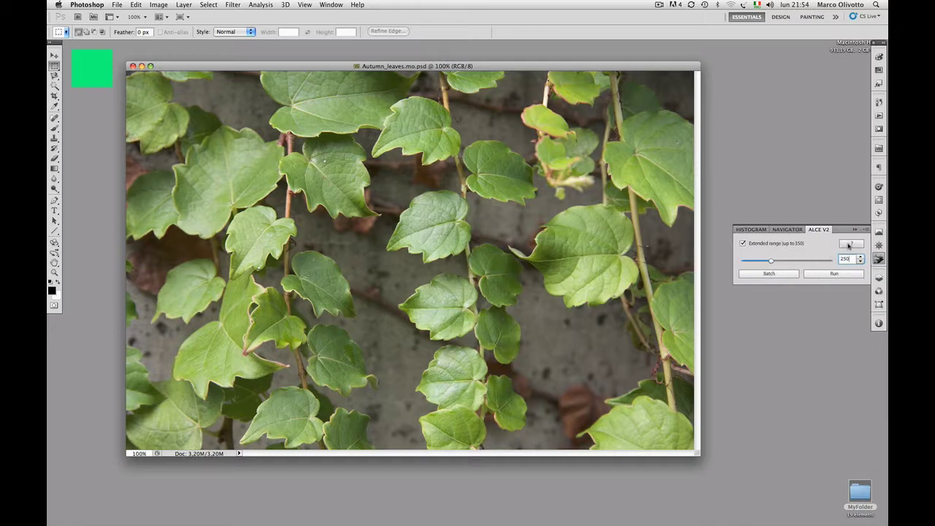
{"action": "left_click", "coordinate": [848, 245]}
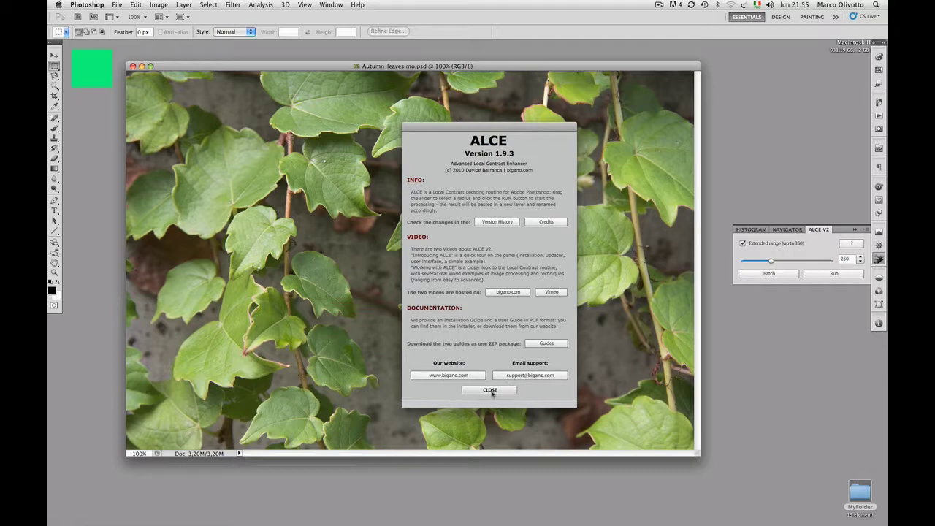
{"action": "left_click", "coordinate": [490, 391]}
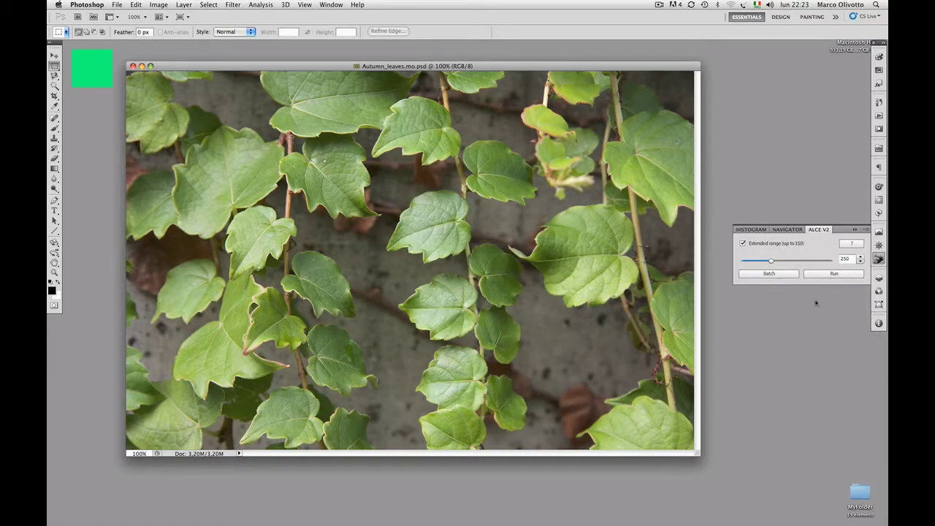
Run ALCE at radius 250, then open the ALCE V2 batch window
{"action": "left_click", "coordinate": [819, 275]}
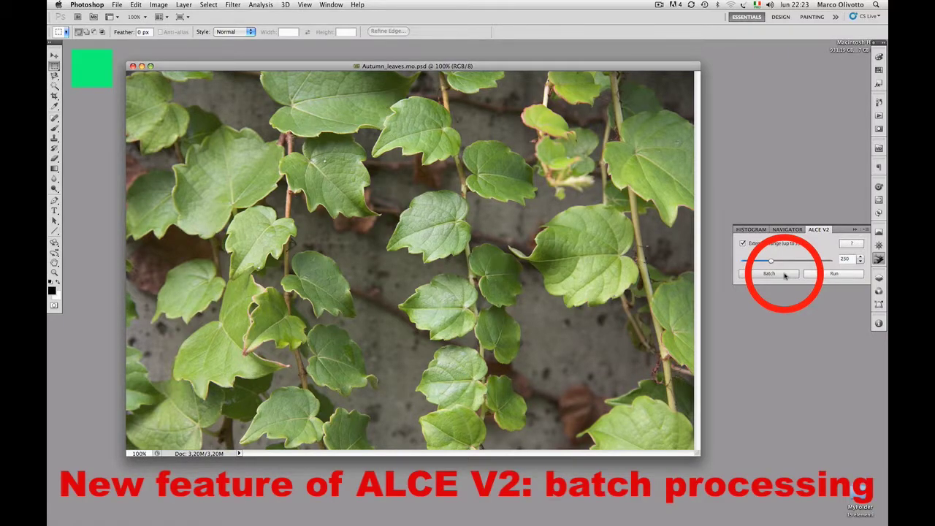
{"action": "left_click", "coordinate": [786, 275]}
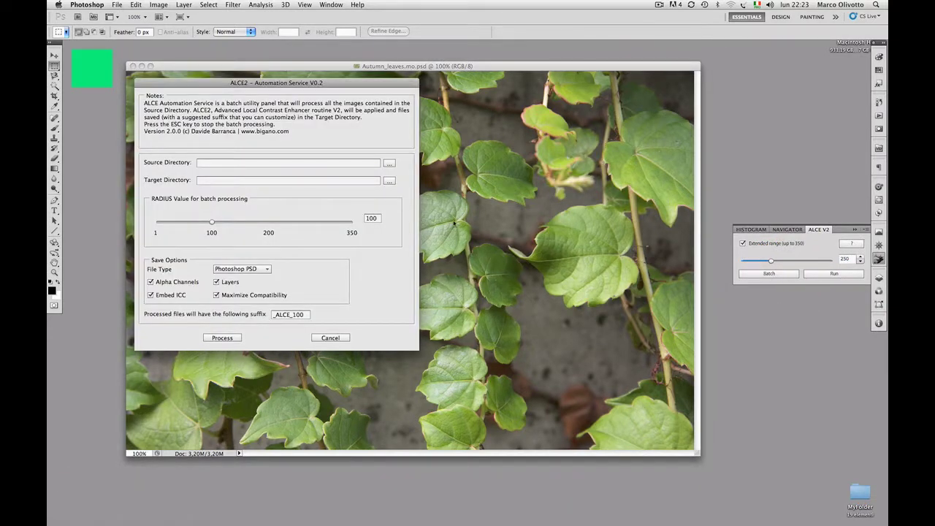
Move the batch window over the photo and cancel choosing source and destination folders
{"action": "mouse_move", "coordinate": [336, 79]}
{"action": "left_mouse_down"}
{"action": "mouse_move", "coordinate": [551, 92]}
{"action": "mouse_move", "coordinate": [582, 82]}
{"action": "left_mouse_up"}
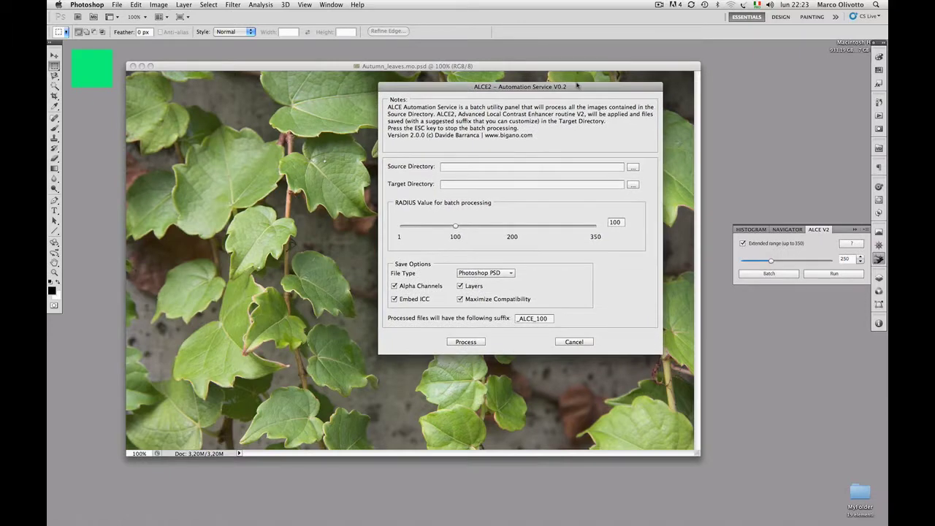
{"action": "left_click", "coordinate": [633, 167]}
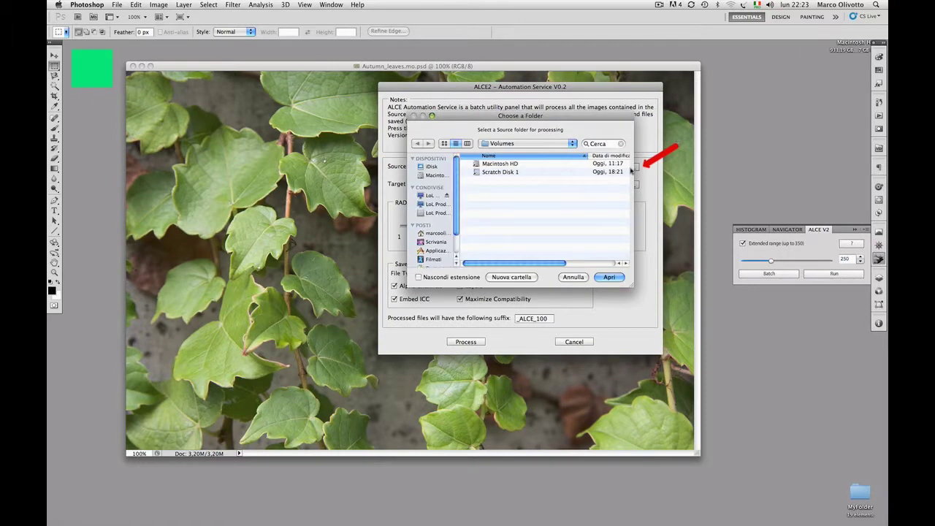
{"action": "left_click", "coordinate": [573, 278]}
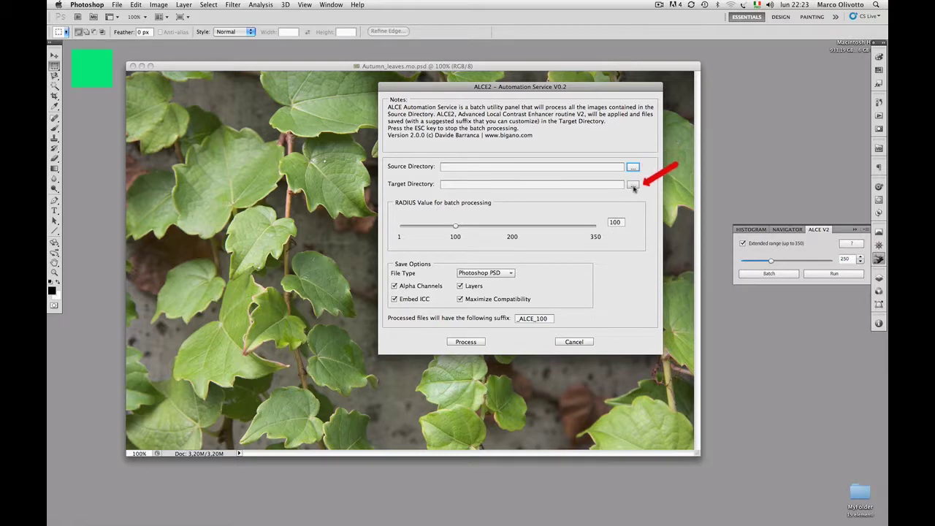
{"action": "left_click", "coordinate": [633, 184]}
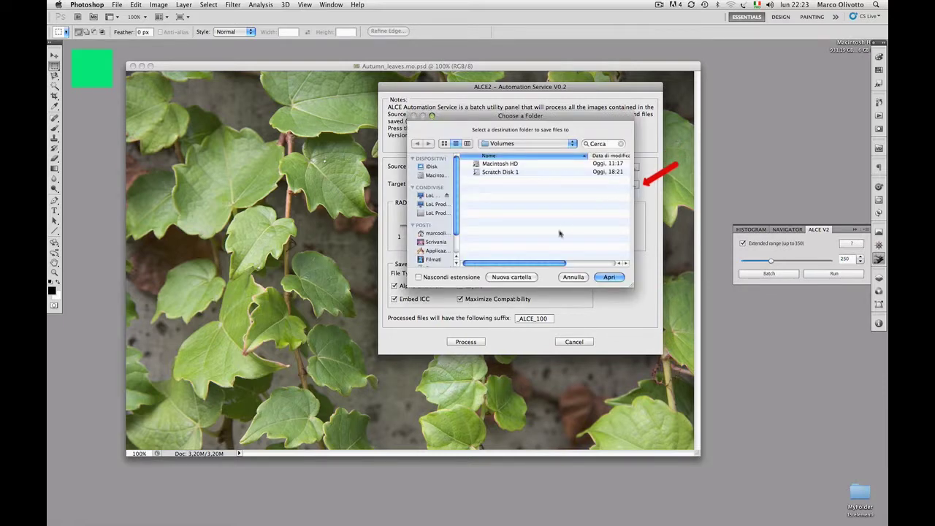
{"action": "left_click", "coordinate": [573, 278]}
Set the batch radius to about 200 and the output file type to TIFF
{"action": "left_click_drag", "start_coordinate": [457, 227], "coordinate": [514, 232]}
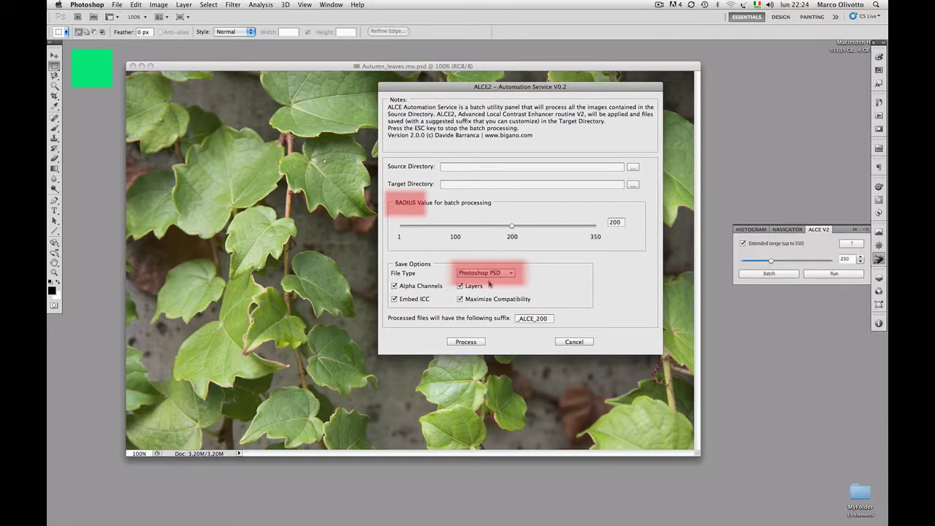
{"action": "left_click", "coordinate": [494, 273]}
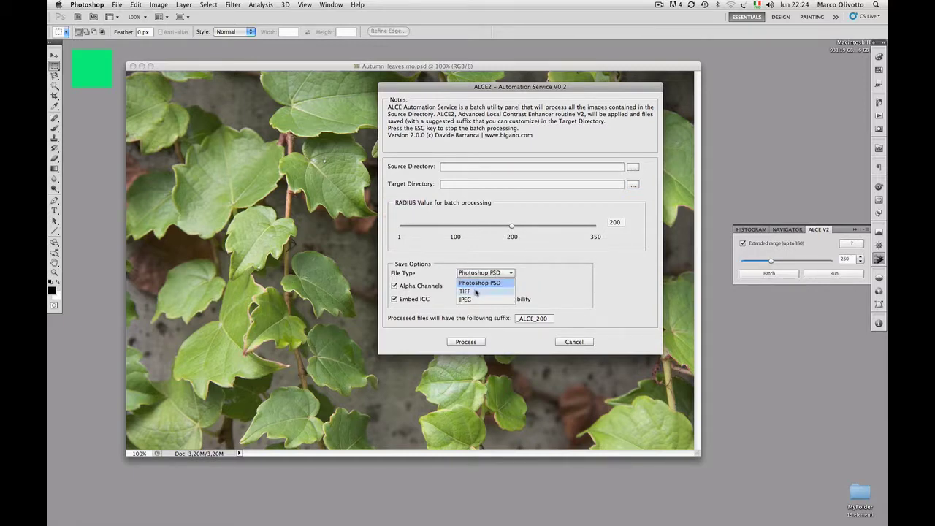
{"action": "left_click", "coordinate": [476, 291]}
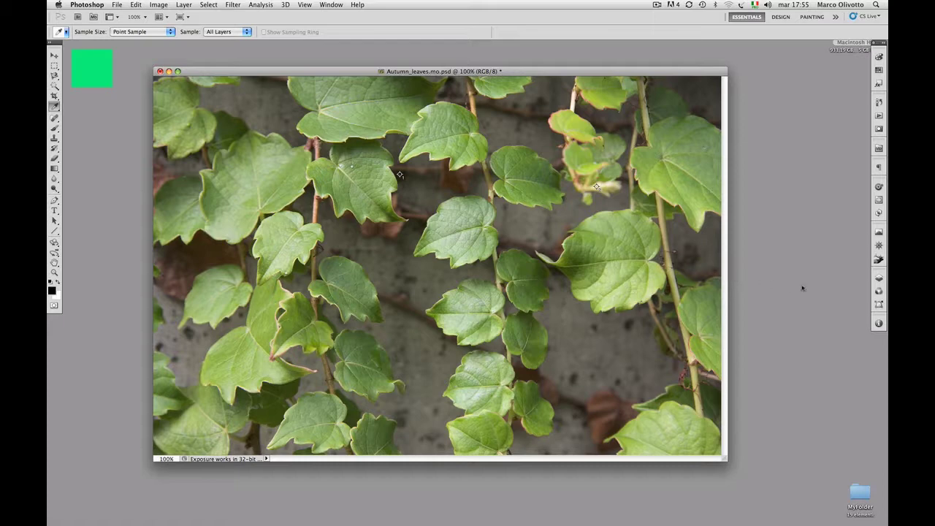
Separate the Layers panel from Channels/Paths, close that group, and move Layers lower
{"action": "left_click", "coordinate": [879, 278]}
{"action": "left_click_drag", "start_coordinate": [769, 276], "coordinate": [775, 273]}
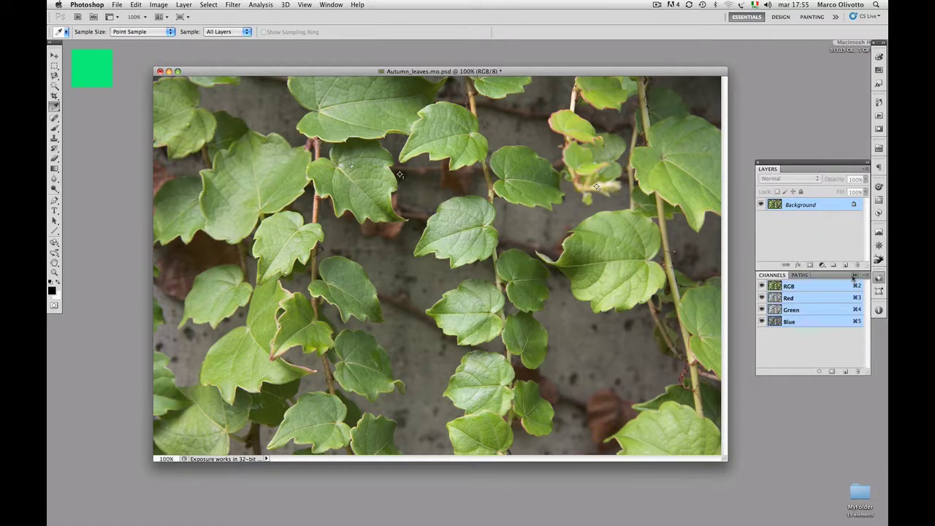
{"action": "left_click", "coordinate": [879, 277]}
{"action": "left_click_drag", "start_coordinate": [816, 163], "coordinate": [832, 322]}
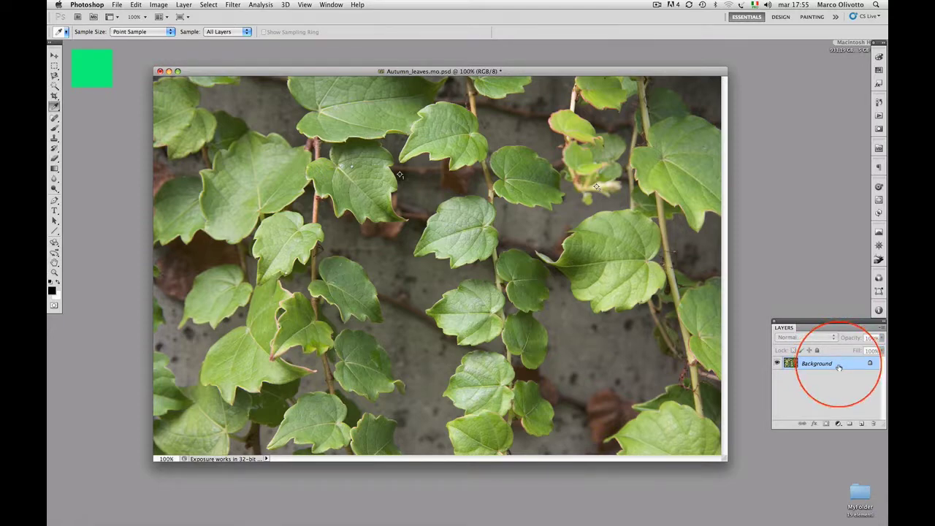
Open ALCE V2, set the radius to 1, and apply it as a new layer
{"action": "left_click", "coordinate": [329, 5]}
{"action": "mouse_move", "coordinate": [330, 41]}
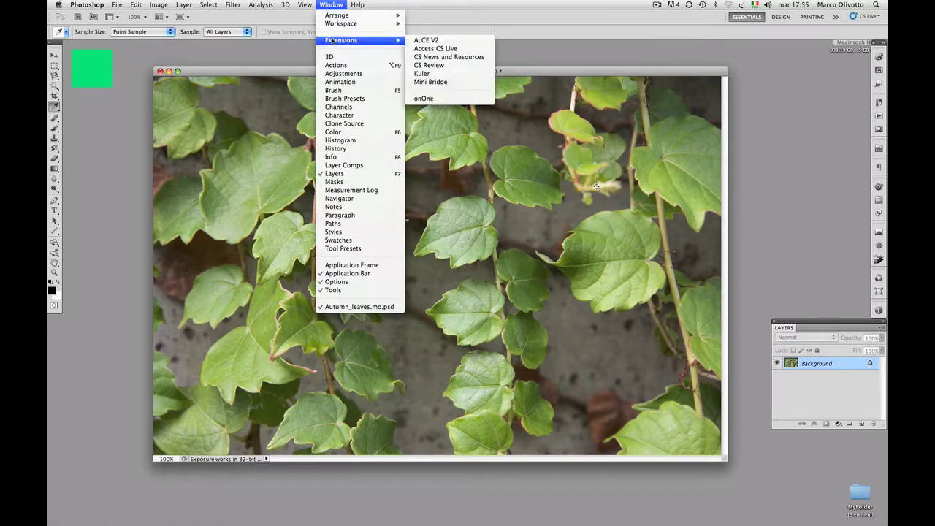
{"action": "left_click", "coordinate": [426, 40]}
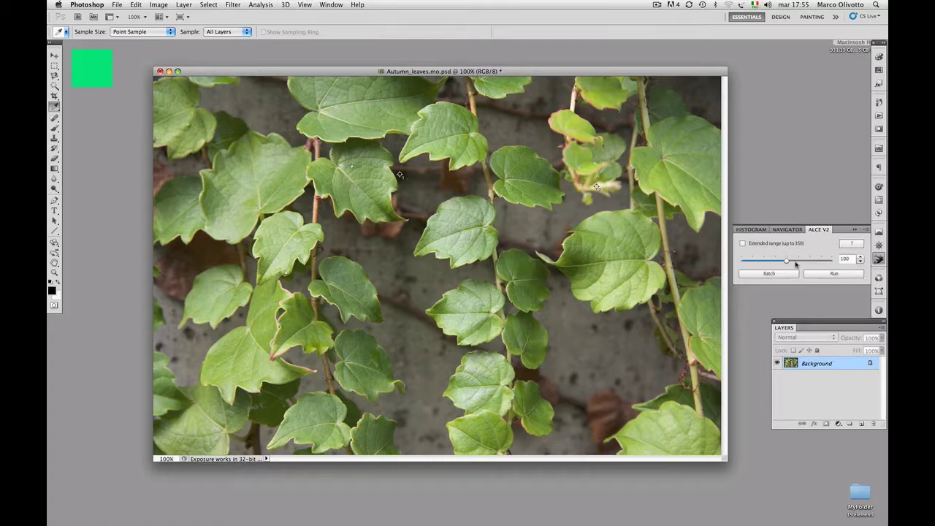
{"action": "left_click_drag", "start_coordinate": [787, 263], "coordinate": [741, 265]}
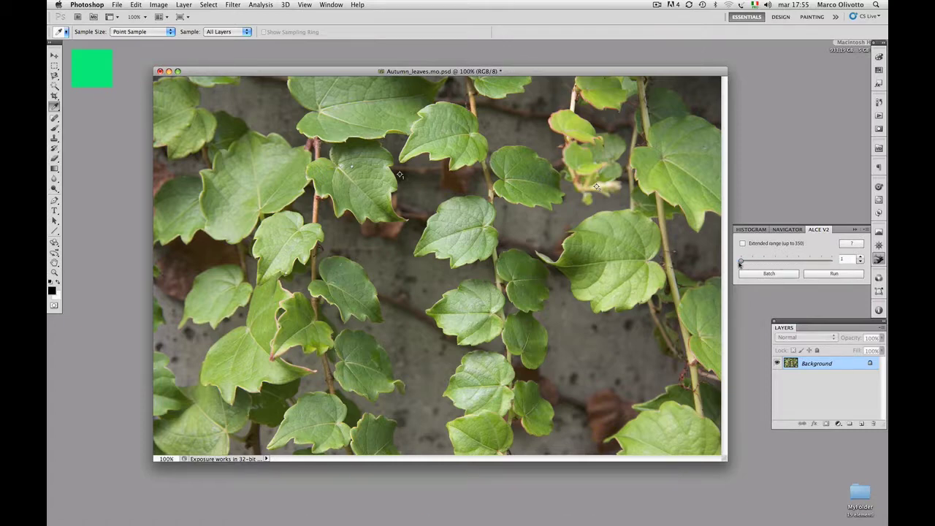
{"action": "left_click", "coordinate": [833, 274]}
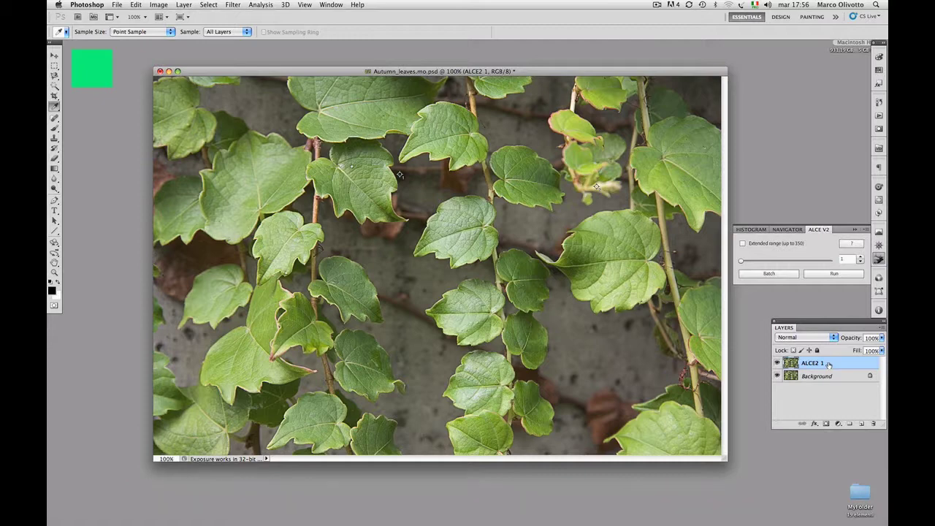
{"action": "left_click", "coordinate": [777, 363]}
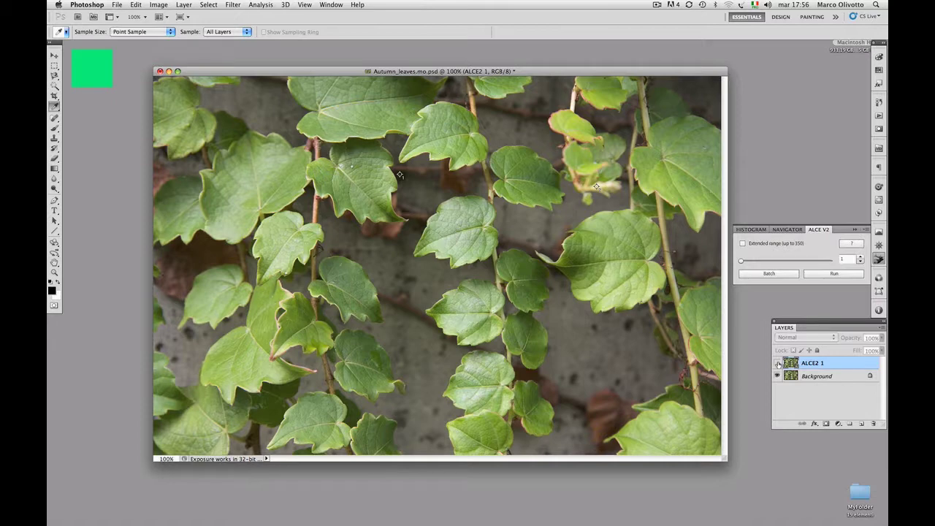
{"action": "left_click", "coordinate": [778, 363]}
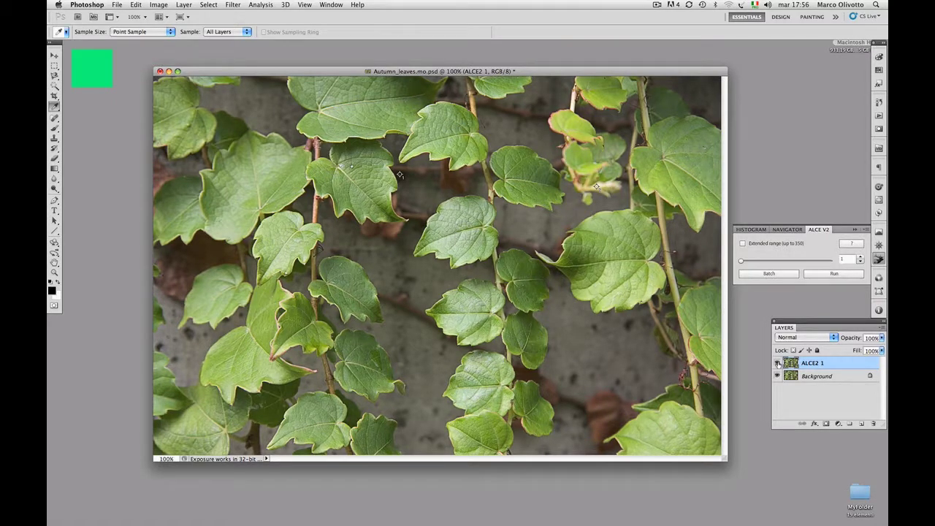
{"action": "left_click", "coordinate": [778, 363]}
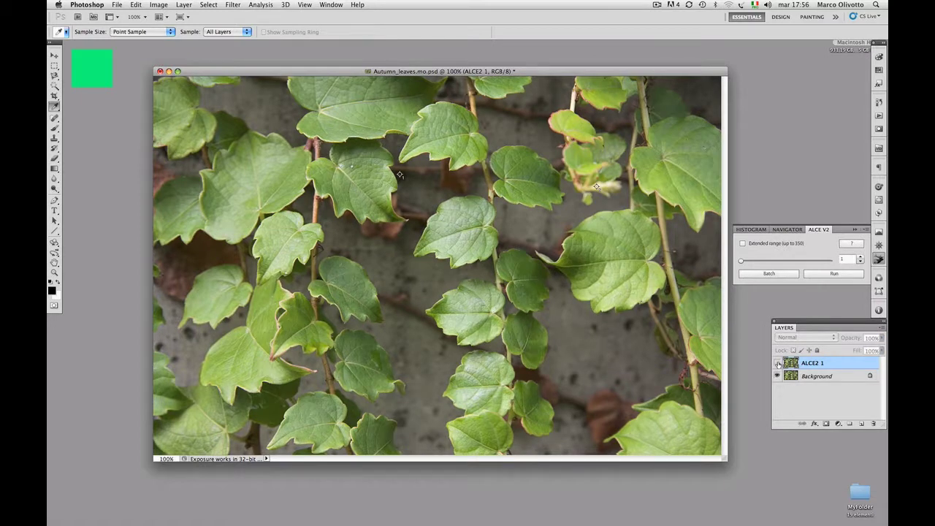
{"action": "left_click", "coordinate": [778, 363]}
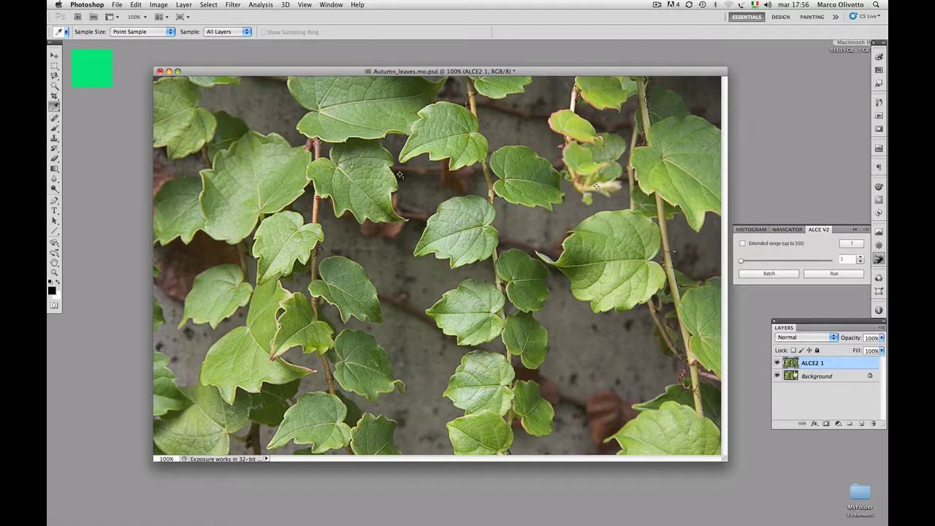
Hide ALCE2 1, then run ALCE V2 at radius 10 to create a new ALCE2 10 layer
{"action": "left_click", "coordinate": [777, 363]}
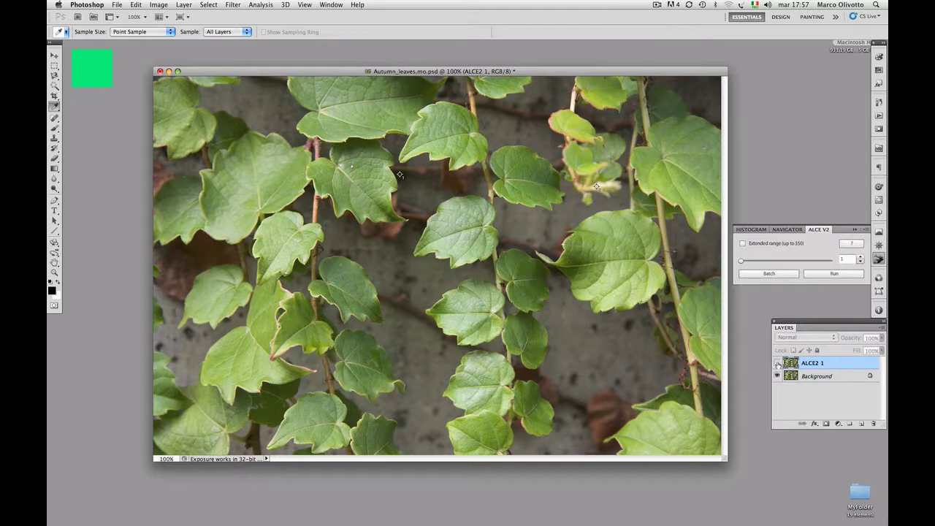
{"action": "left_click", "coordinate": [743, 263]}
{"action": "left_click_drag", "start_coordinate": [743, 264], "coordinate": [745, 263]}
{"action": "left_click", "coordinate": [820, 274]}
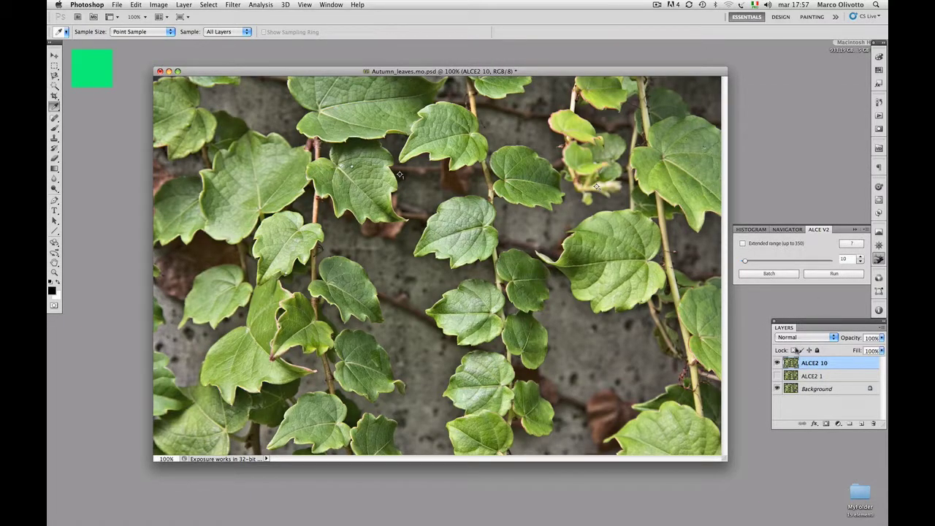
Toggle ALCE2 10 and ALCE2 1 visibility against Background to compare, ending with both layers shown
{"action": "left_click", "coordinate": [778, 363]}
{"action": "left_click", "coordinate": [778, 364]}
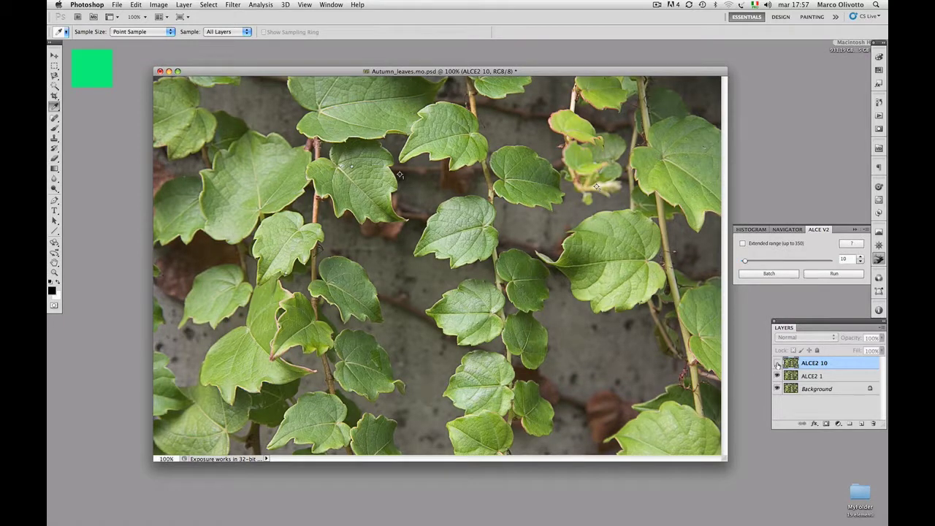
{"action": "left_click", "coordinate": [777, 363]}
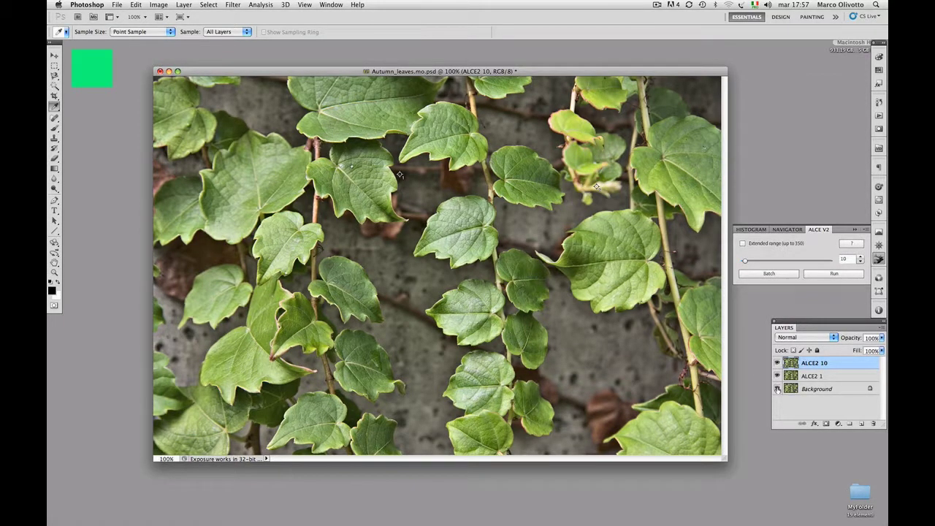
{"action": "left_click", "coordinate": [778, 389], "text": "alt"}
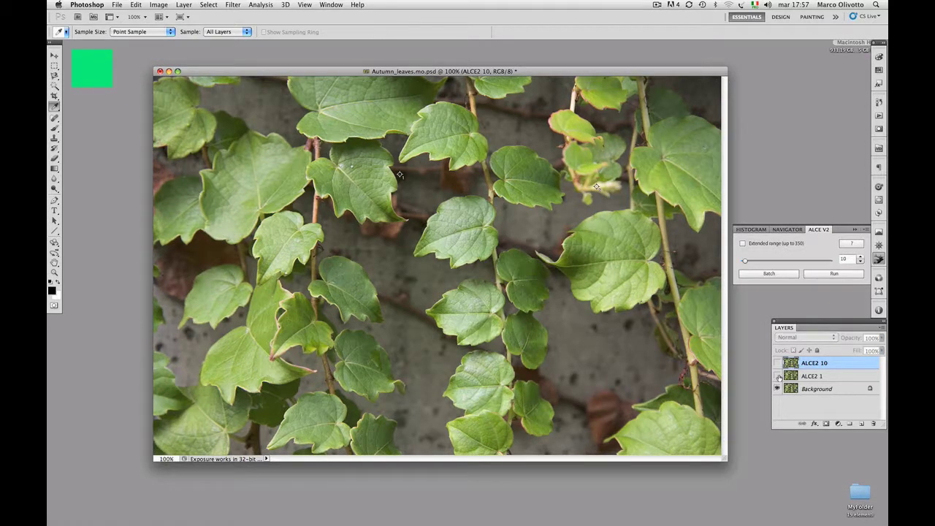
{"action": "left_click", "coordinate": [778, 375]}
{"action": "left_click", "coordinate": [778, 363]}
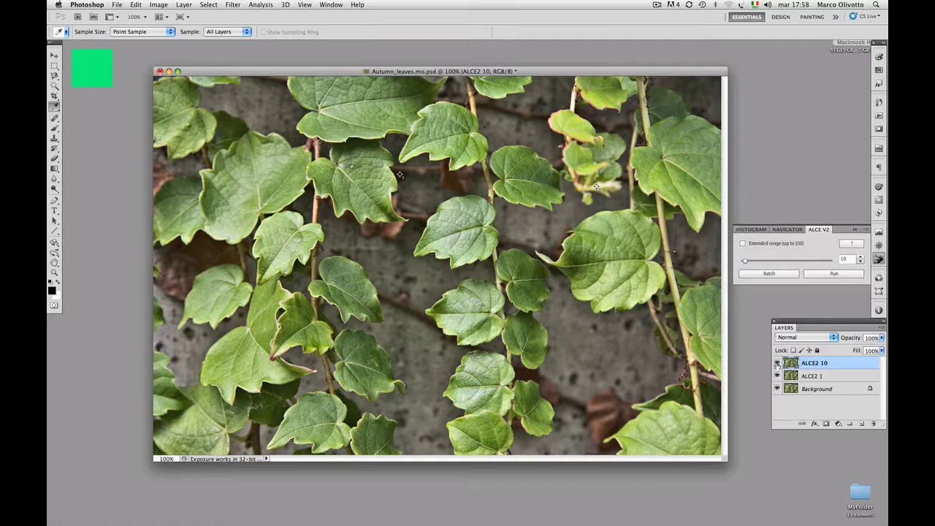
{"action": "left_click", "coordinate": [777, 363]}
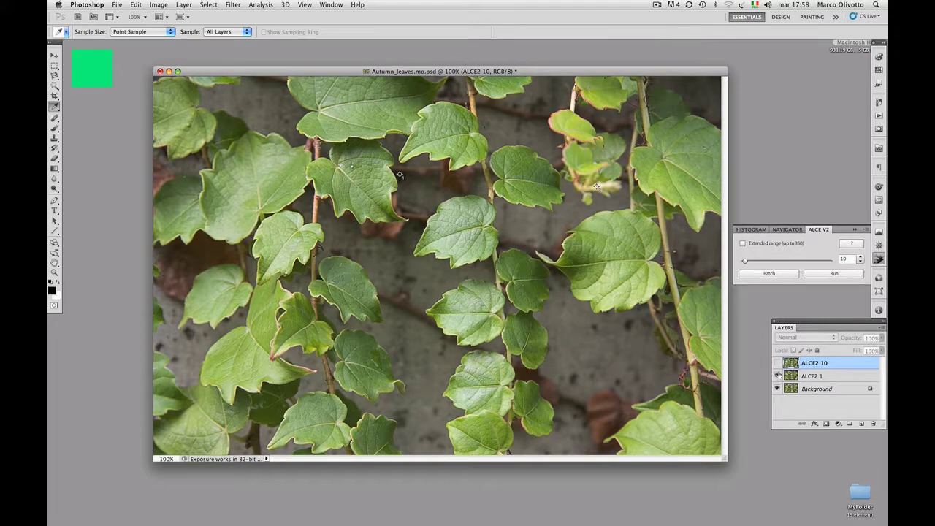
{"action": "left_click", "coordinate": [778, 363]}
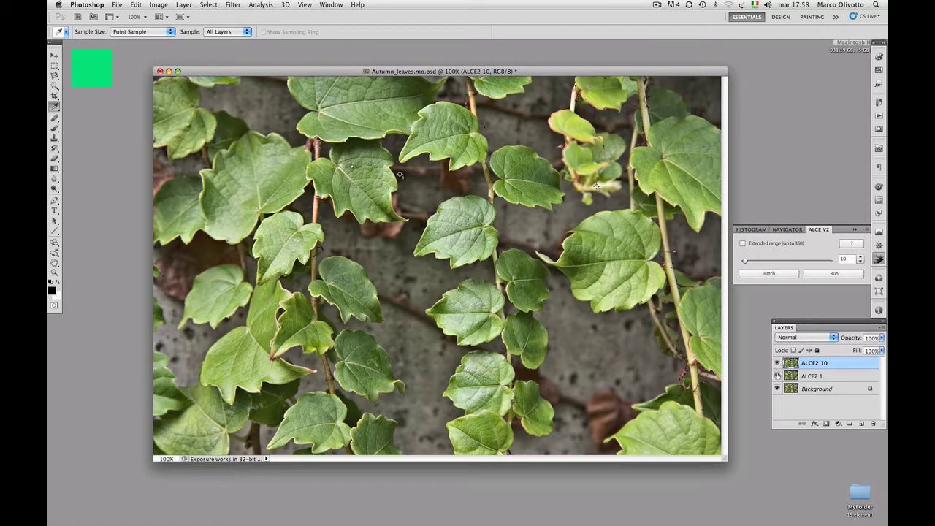